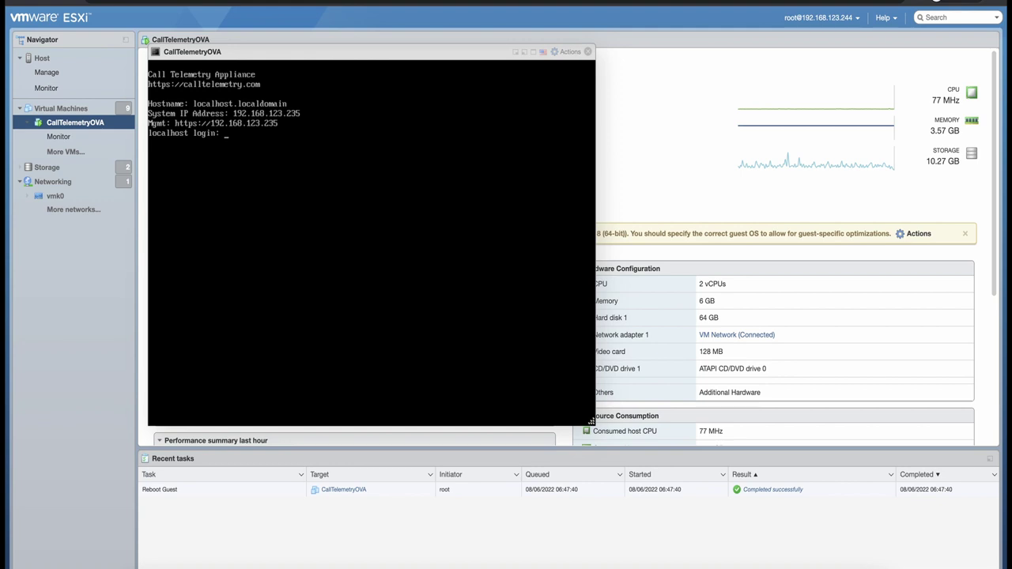
# Close the console and register a new Call Telemetry user with a demo e-mail and password
pyautogui.click(587, 51)
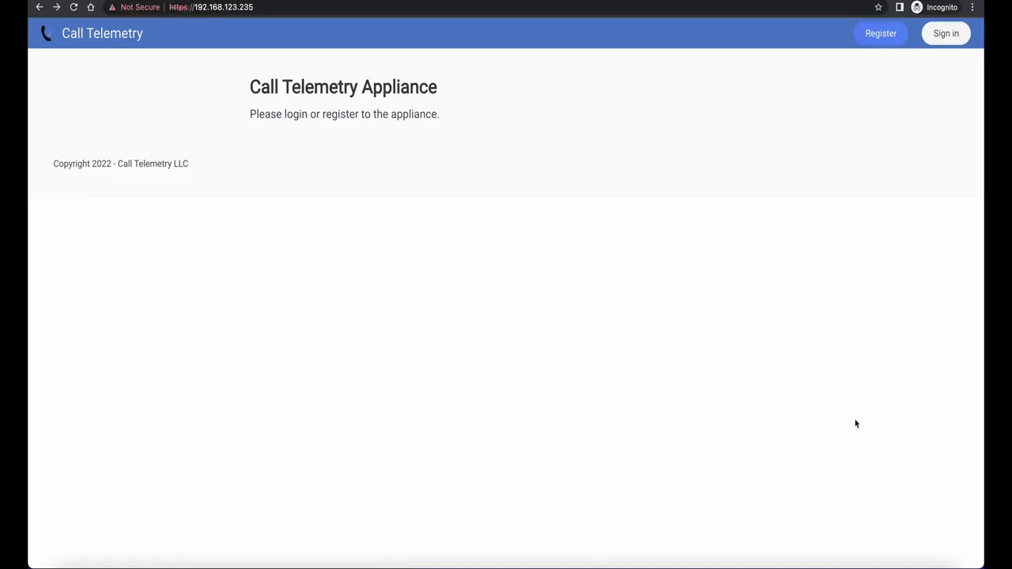
pyautogui.click(884, 40)
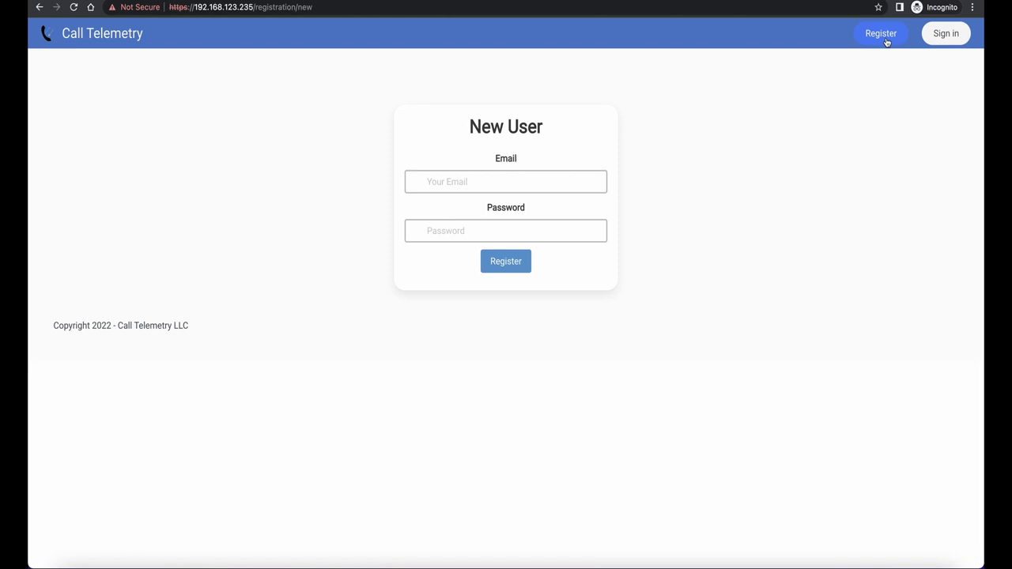
pyautogui.click(562, 175)
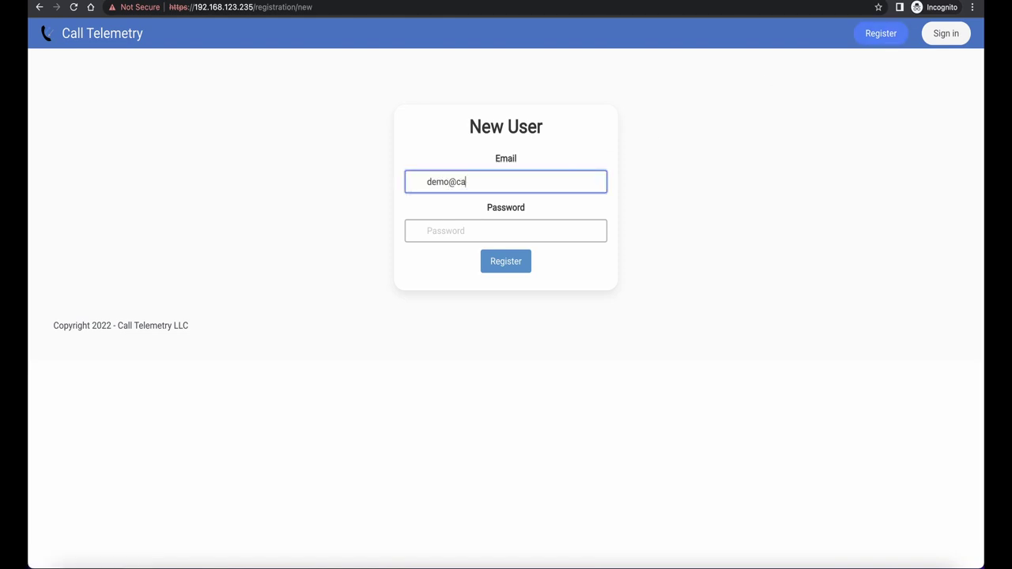
pyautogui.press('Tab')
pyautogui.write('demo')
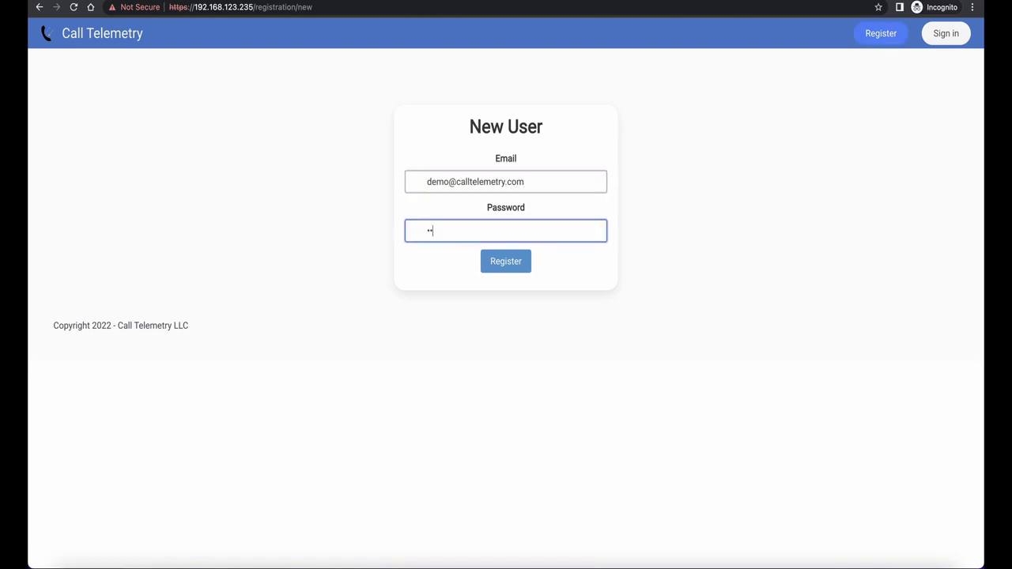
pyautogui.press('Return')
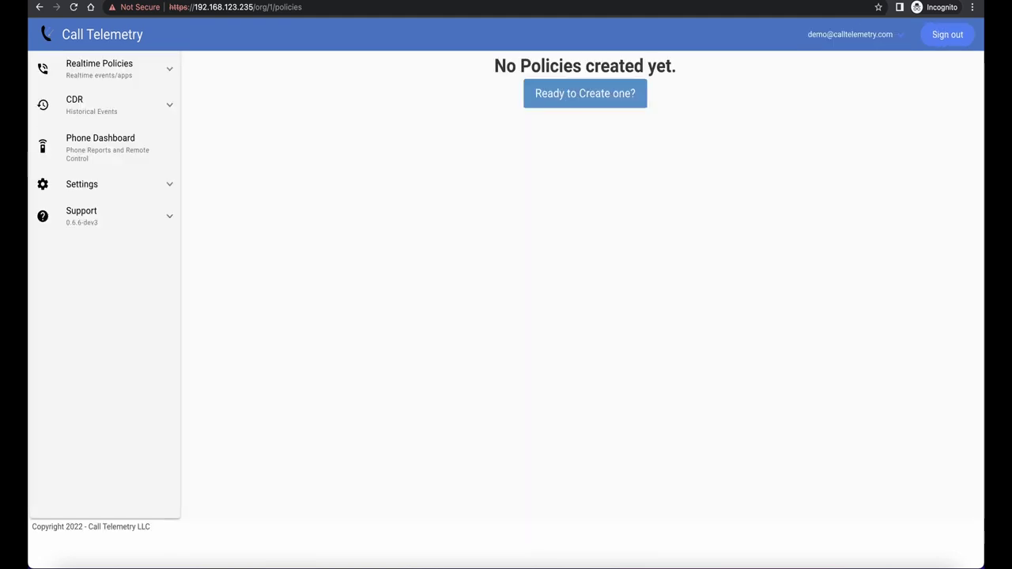
# Create a realtime policy named 'Spam Policy' and copy its policy URL for Unified CM
pyautogui.click(585, 93)
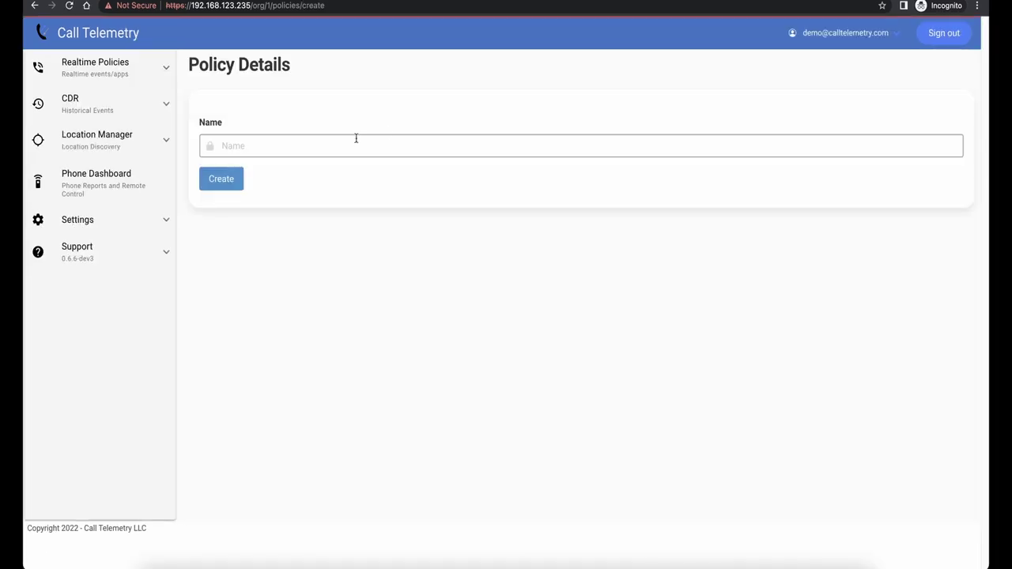
pyautogui.click(352, 149)
pyautogui.write('Spam P')
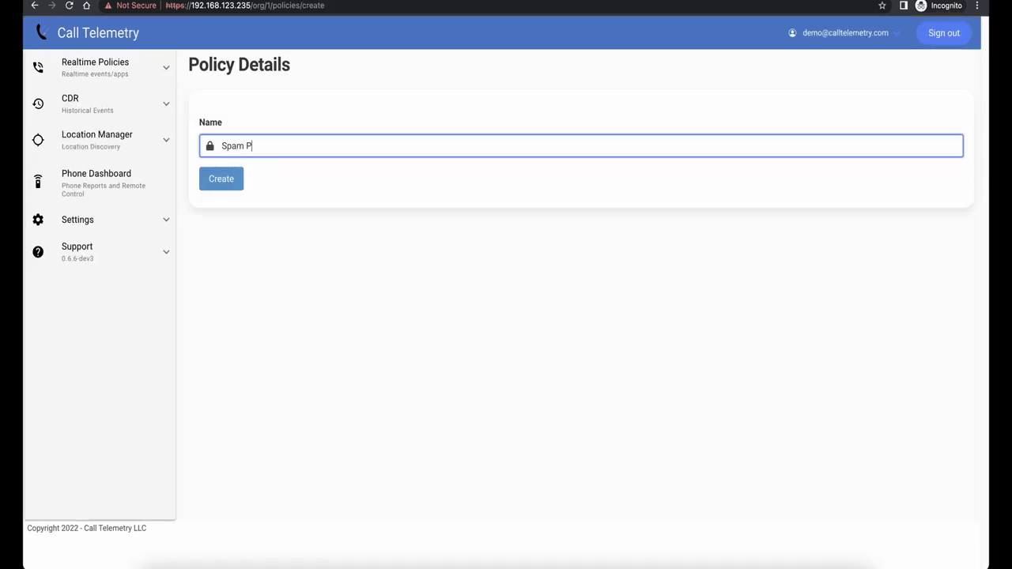
pyautogui.write('olicy')
pyautogui.click(208, 179)
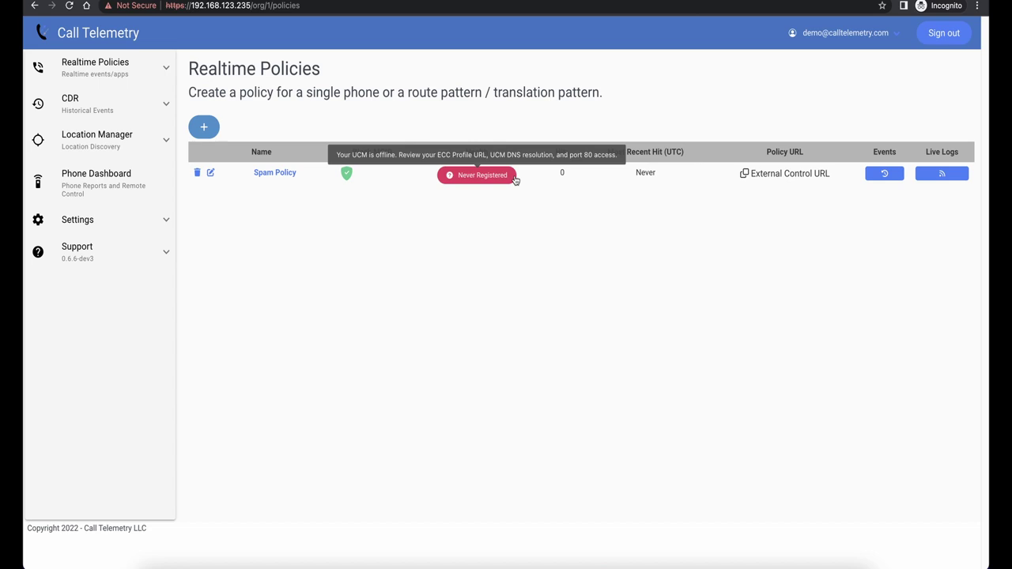
pyautogui.click(744, 176)
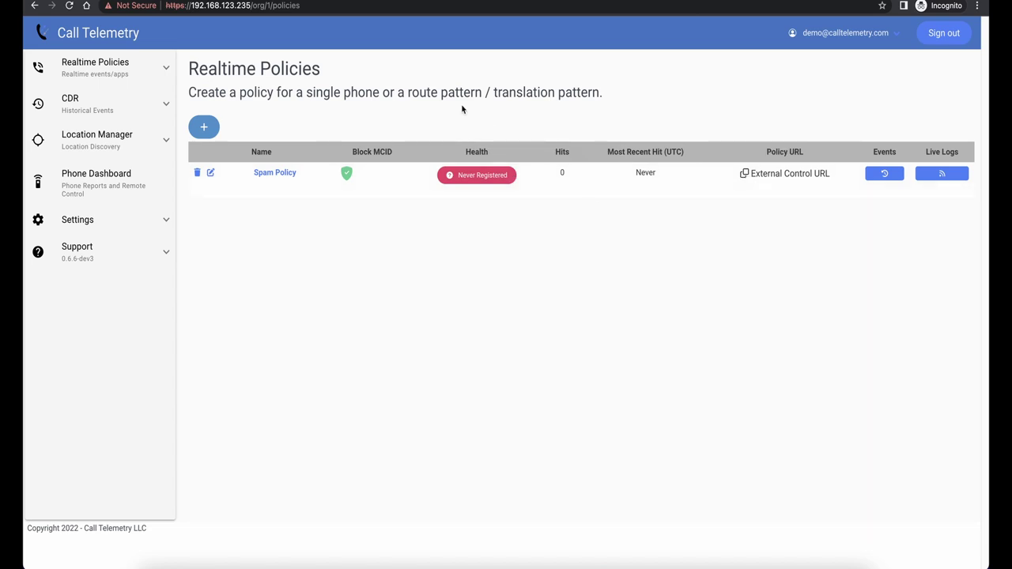
pyautogui.click(227, 9)
# Add external call control profile 'Demo Video Policy' using the pasted Call Telemetry policy URL as primary web service
pyautogui.click(85, 56)
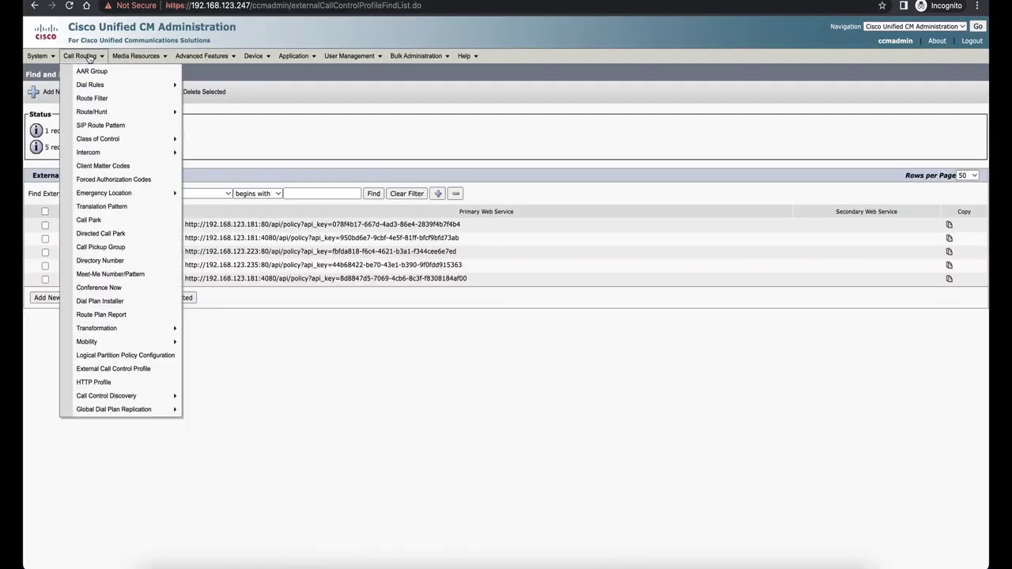
pyautogui.click(137, 375)
pyautogui.click(47, 282)
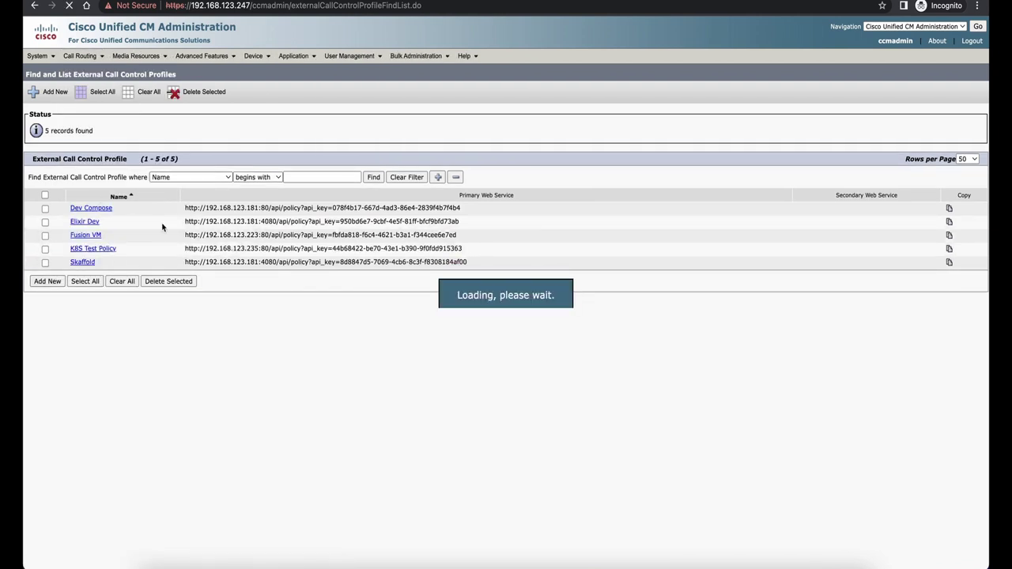
pyautogui.write('Demo ')
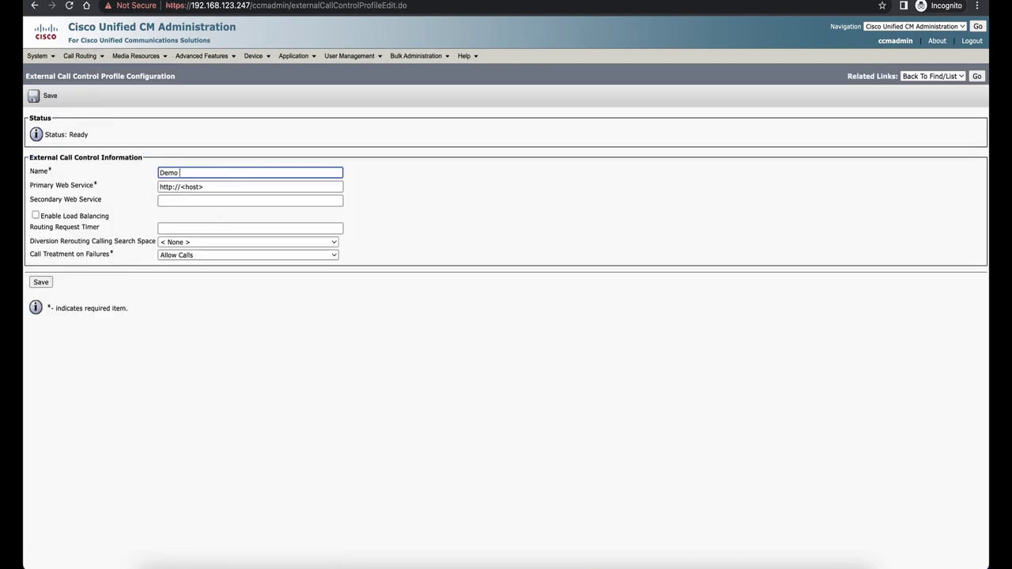
pyautogui.write('Video Policy')
pyautogui.press('Tab')
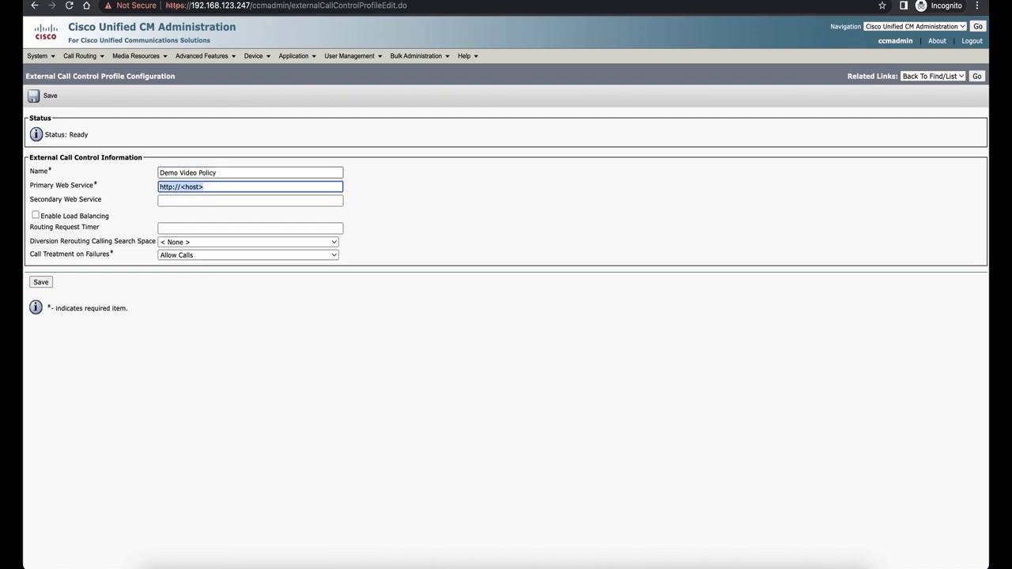
pyautogui.hotkey('ctrl', 'v')
pyautogui.click(40, 281)
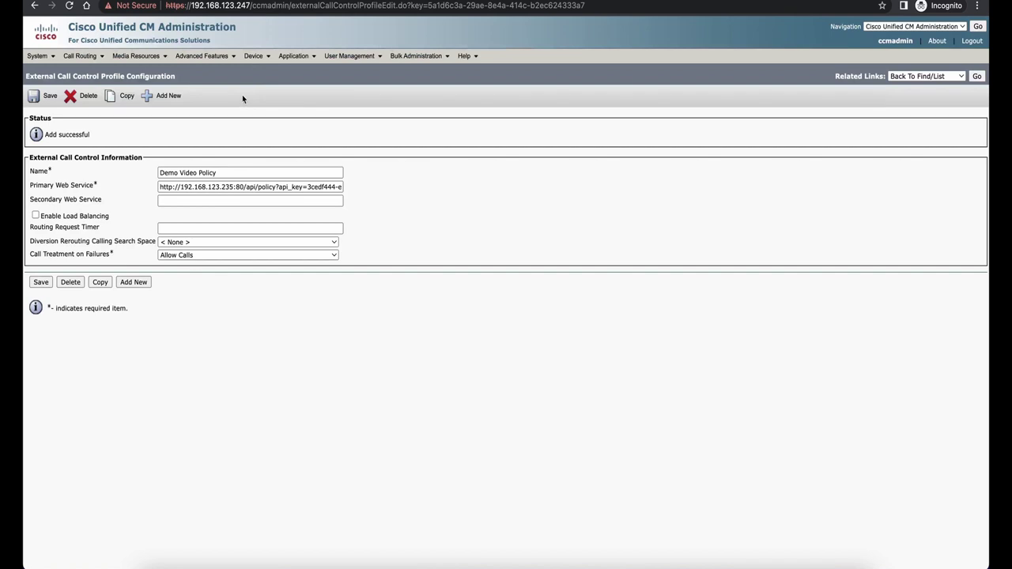
# Set line 1001 on the first phone to use the Demo Video Policy external call control profile
pyautogui.moveTo(253, 57)
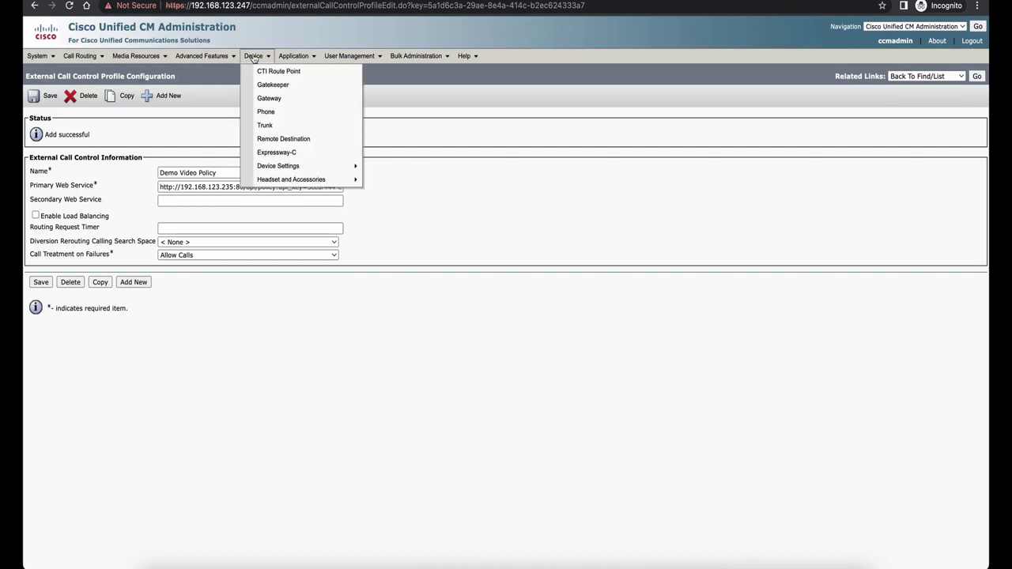
pyautogui.click(271, 113)
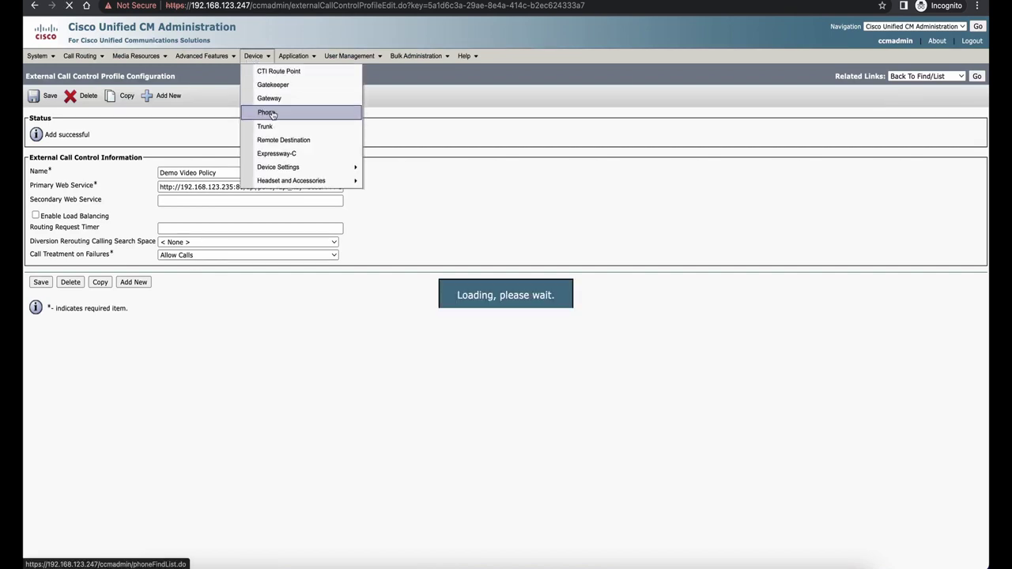
pyautogui.click(206, 222)
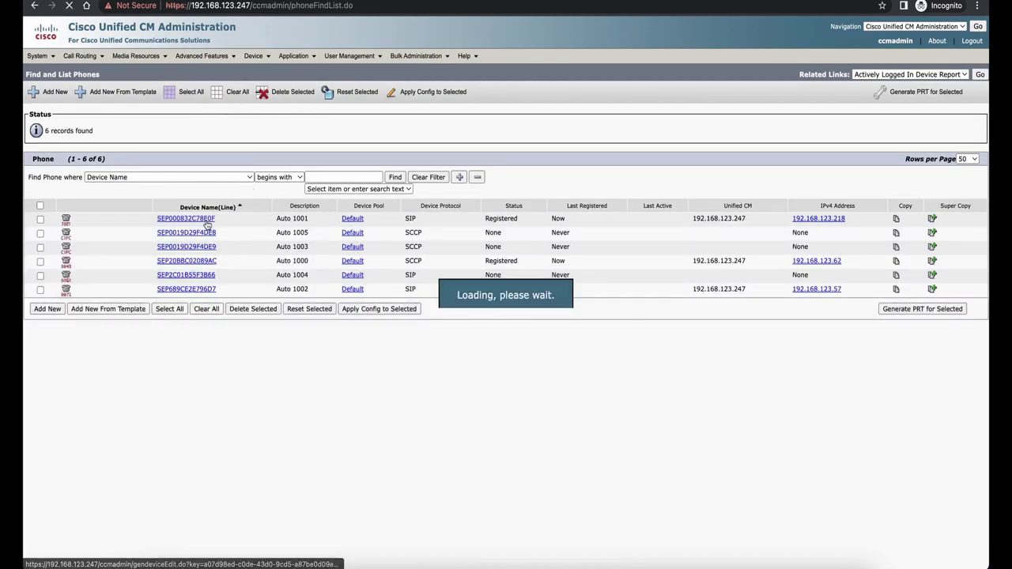
pyautogui.click(145, 192)
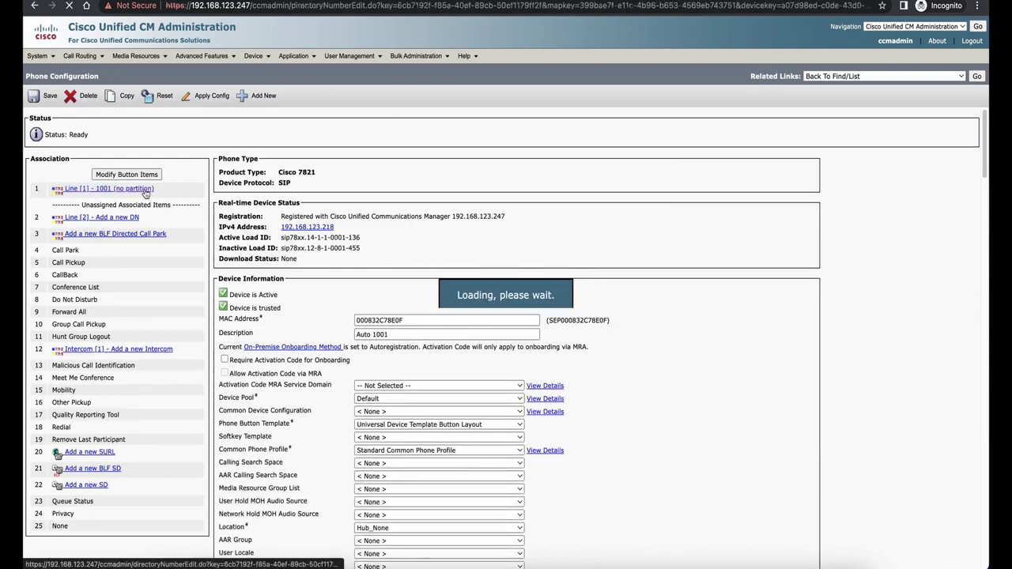
pyautogui.click(153, 242)
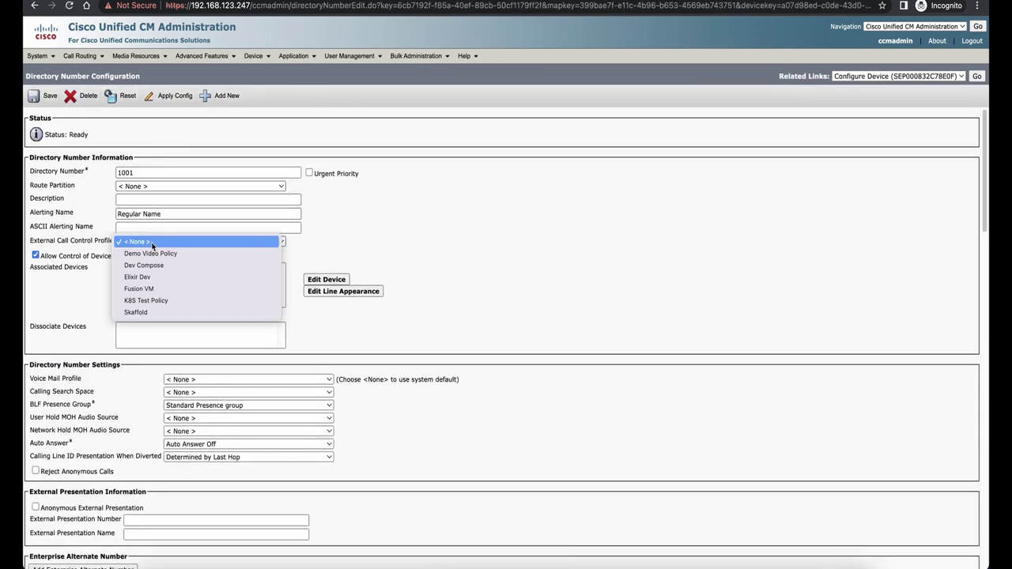
pyautogui.click(158, 253)
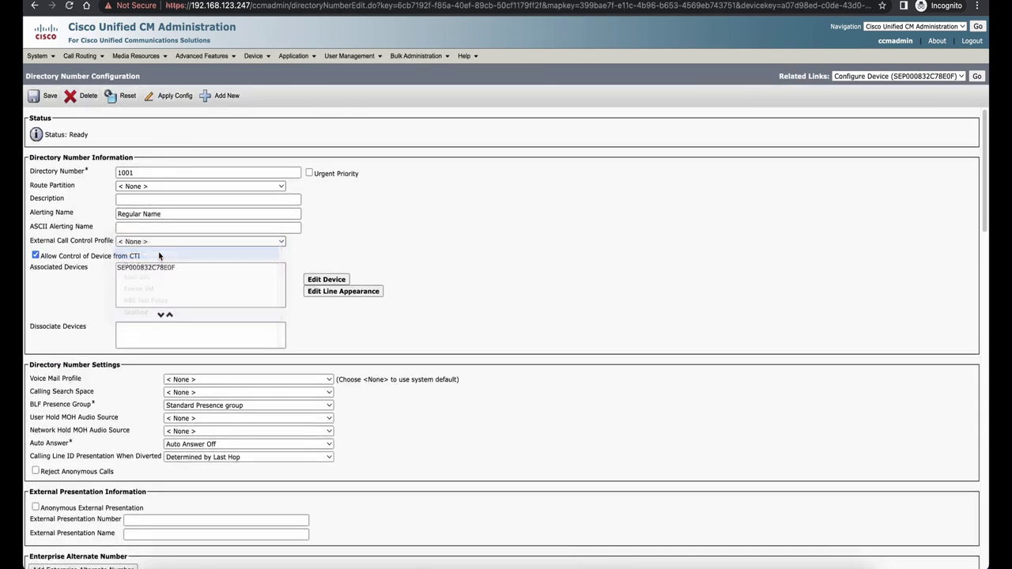
pyautogui.click(45, 98)
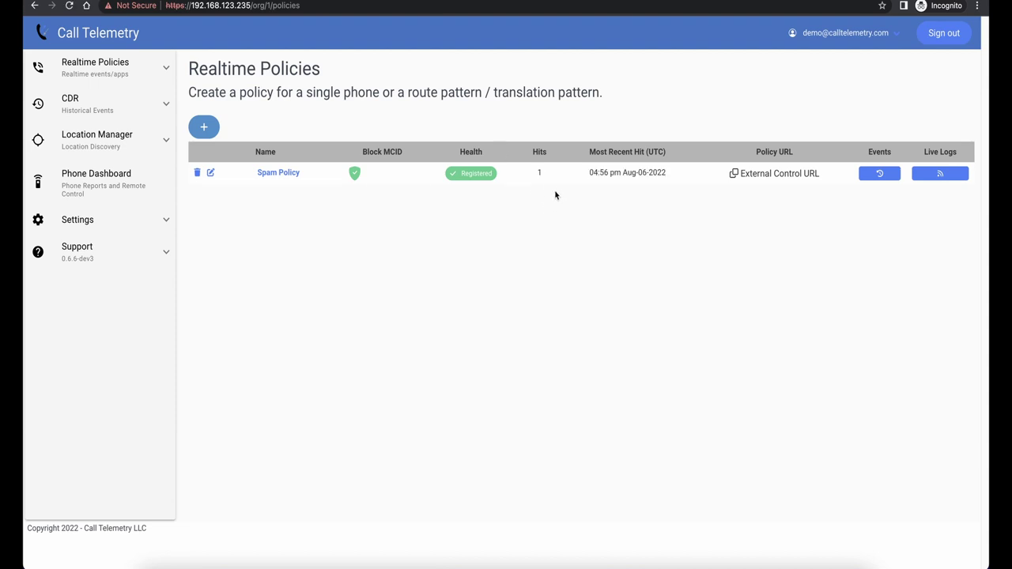
# View Spam Policy's event history to check its recorded hit
pyautogui.click(887, 177)
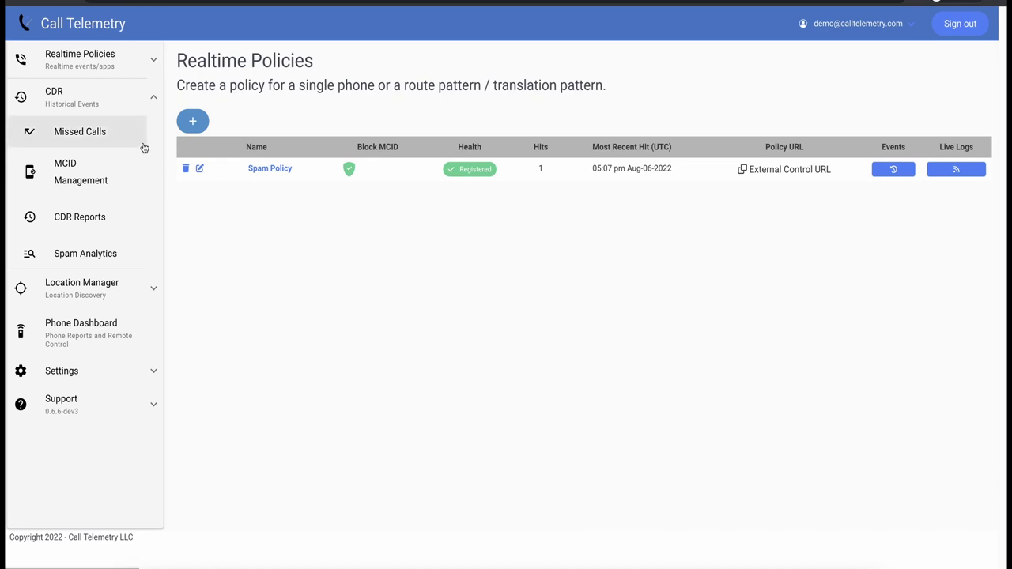
# Add an MCID blocking entry described 'Spam Caller' with calling pattern 1000
pyautogui.click(81, 172)
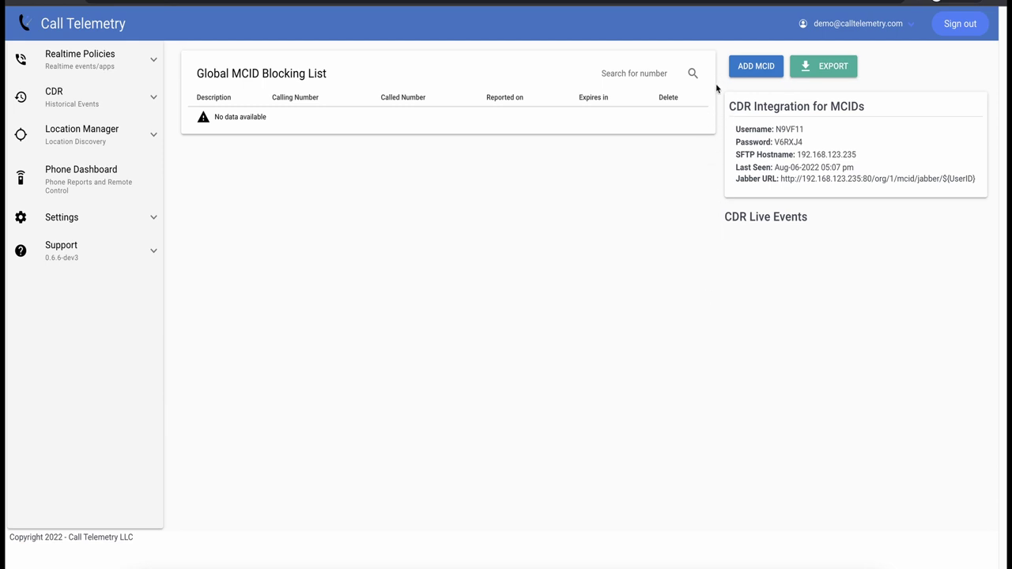
pyautogui.click(755, 70)
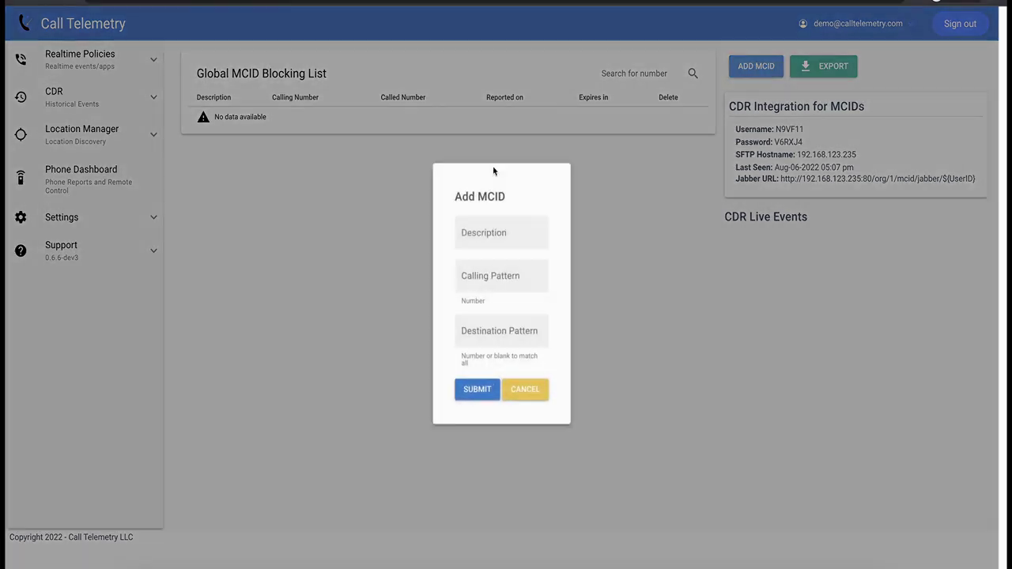
pyautogui.click(482, 241)
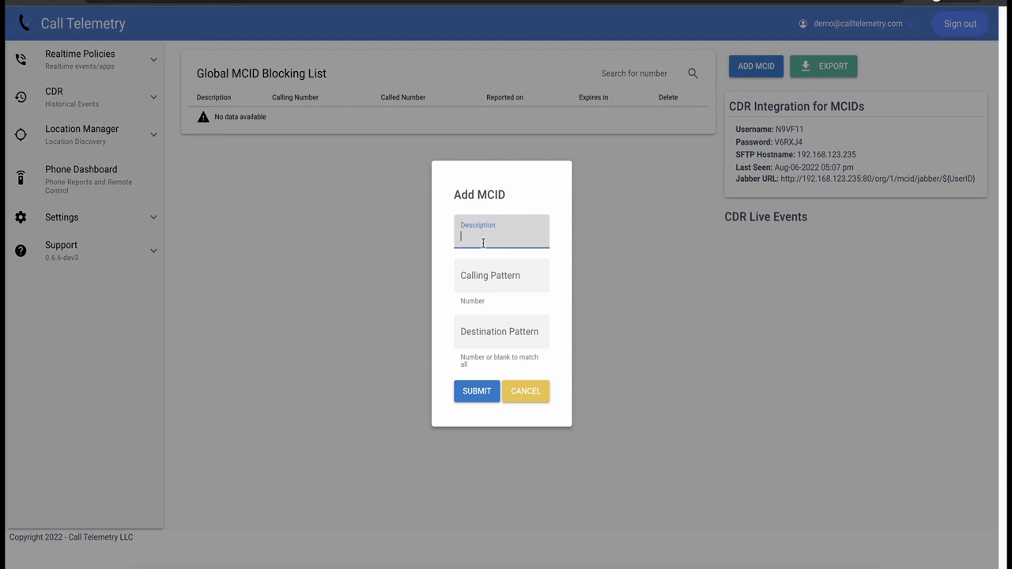
pyautogui.write('Spam Caller')
pyautogui.press('Tab')
pyautogui.write('1000')
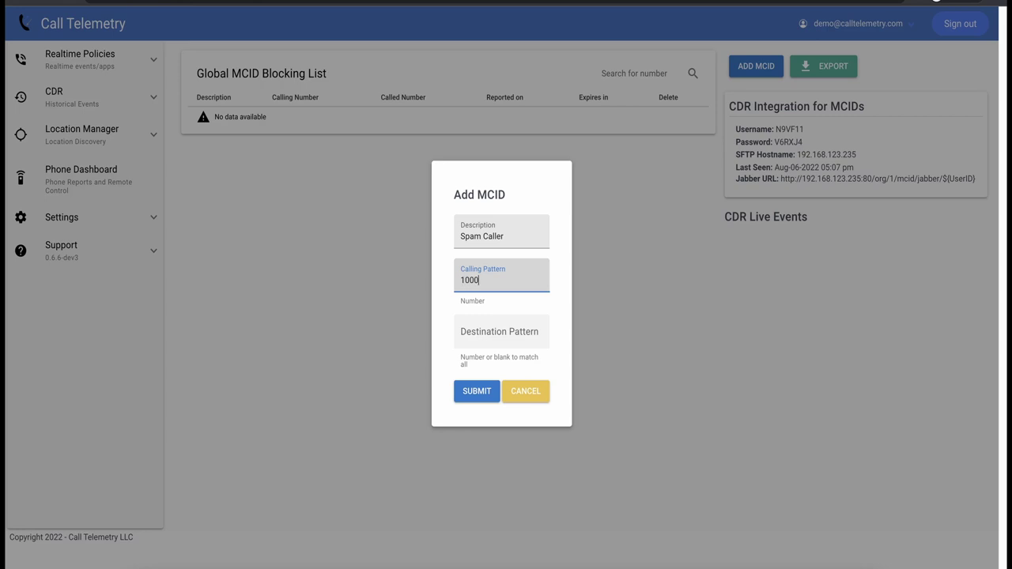
pyautogui.press('Tab')
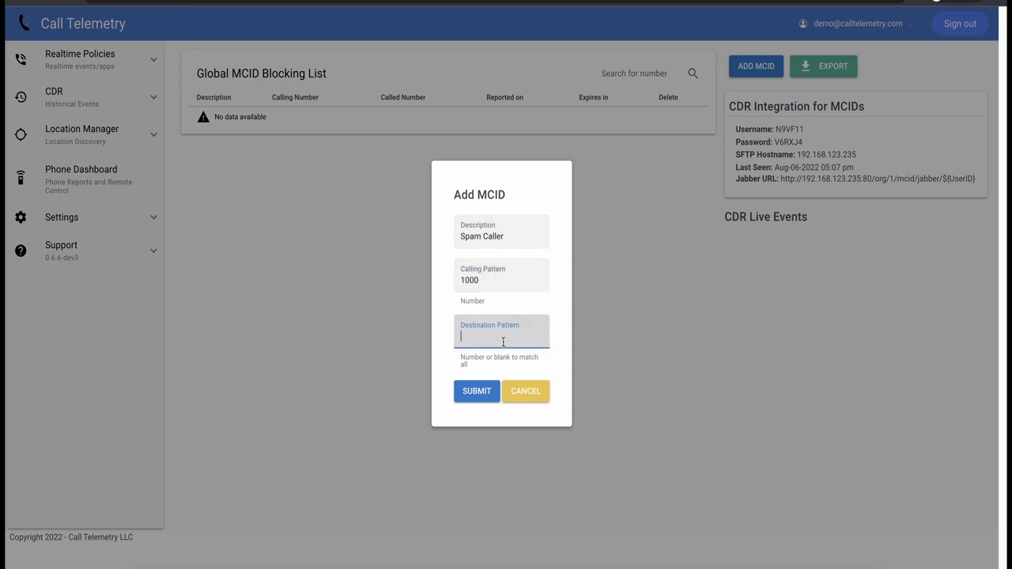
pyautogui.click(477, 394)
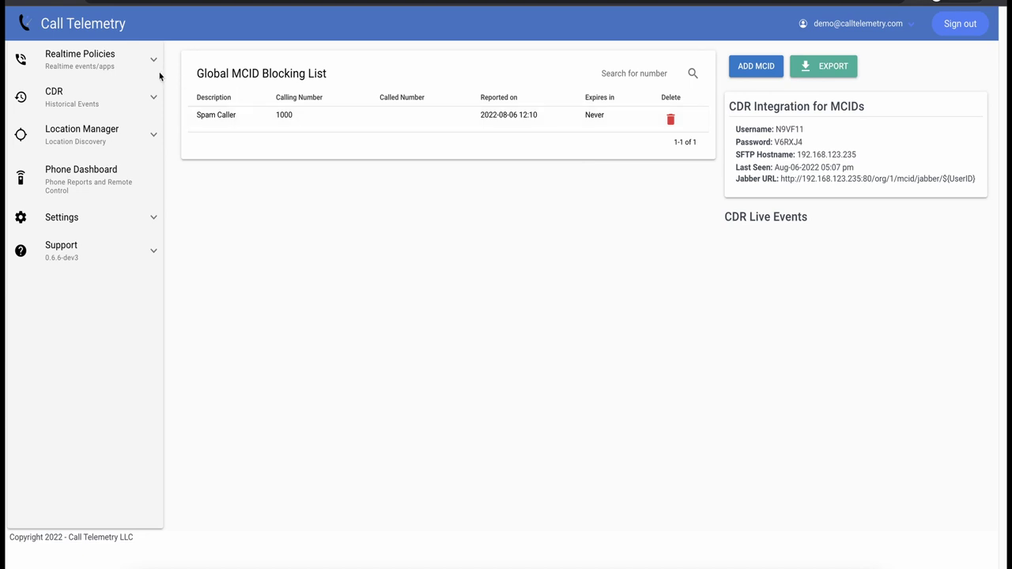
# Open Spam Policy's history and highlight the block action on the latest 1000-to-1001 call
pyautogui.click(129, 61)
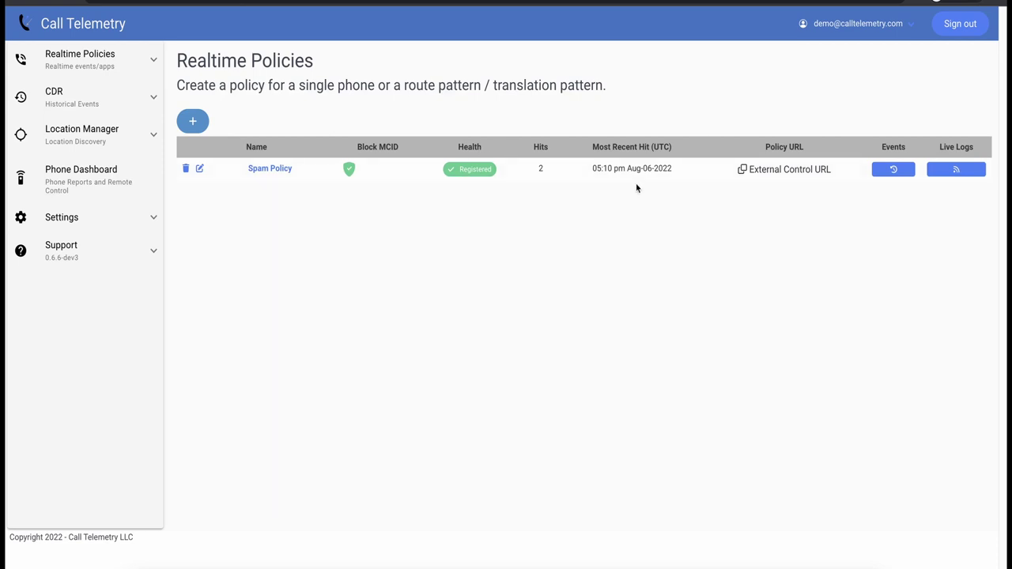
pyautogui.click(894, 169)
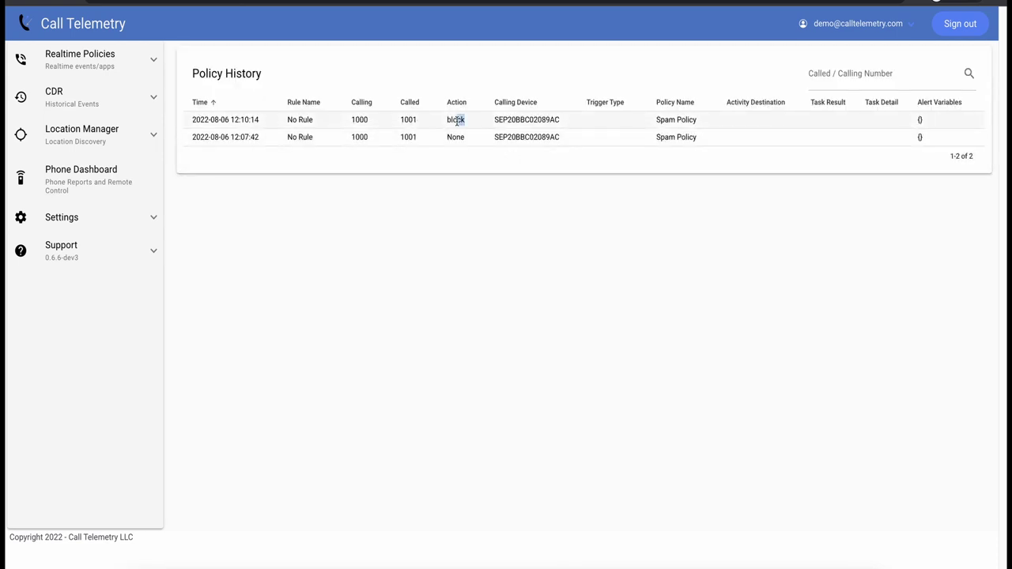
pyautogui.doubleClick(456, 121)
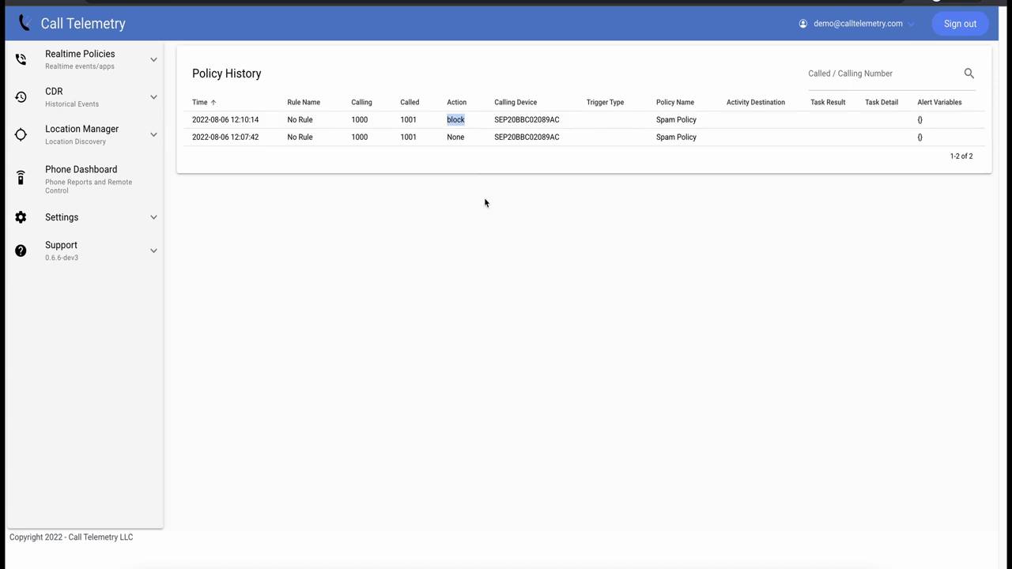